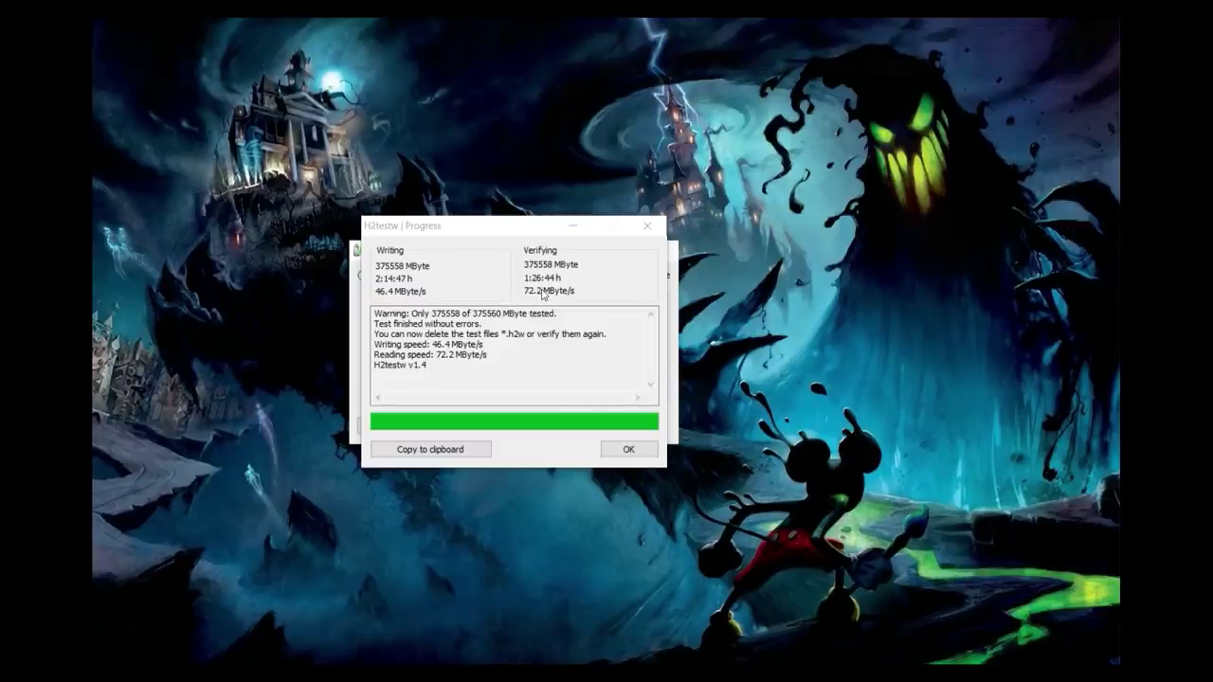
# Dismiss the completed H2testw results and close the H2testw program
pyautogui.click(629, 450)
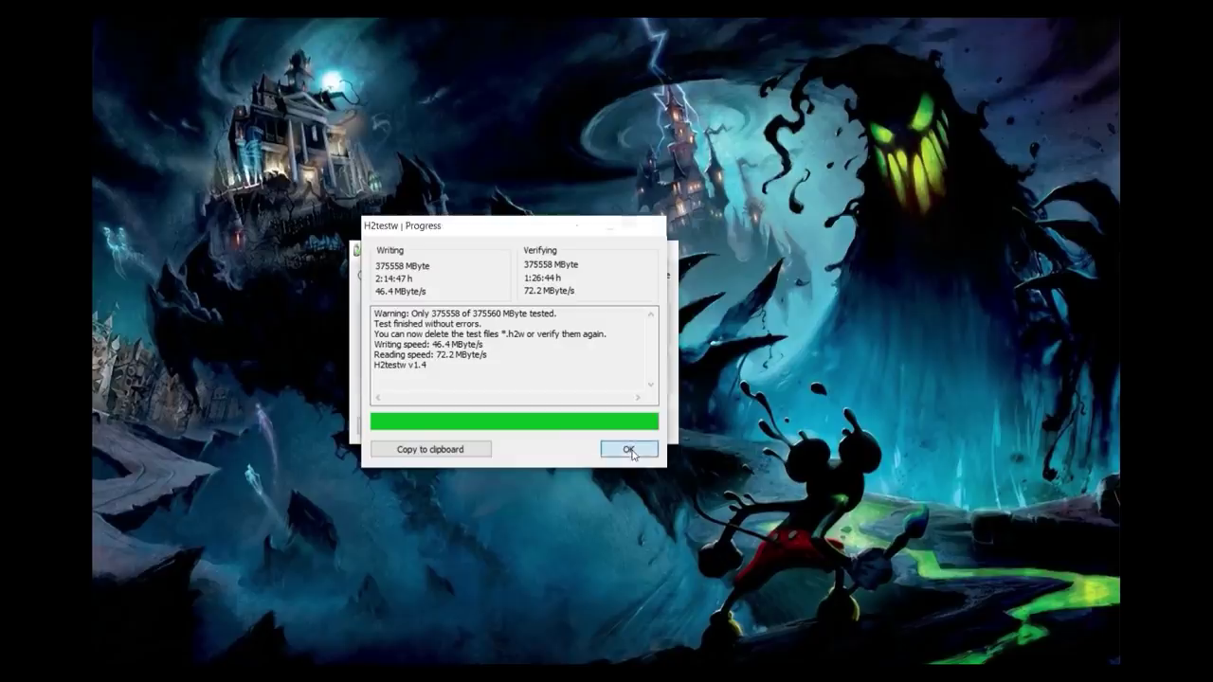
pyautogui.click(660, 251)
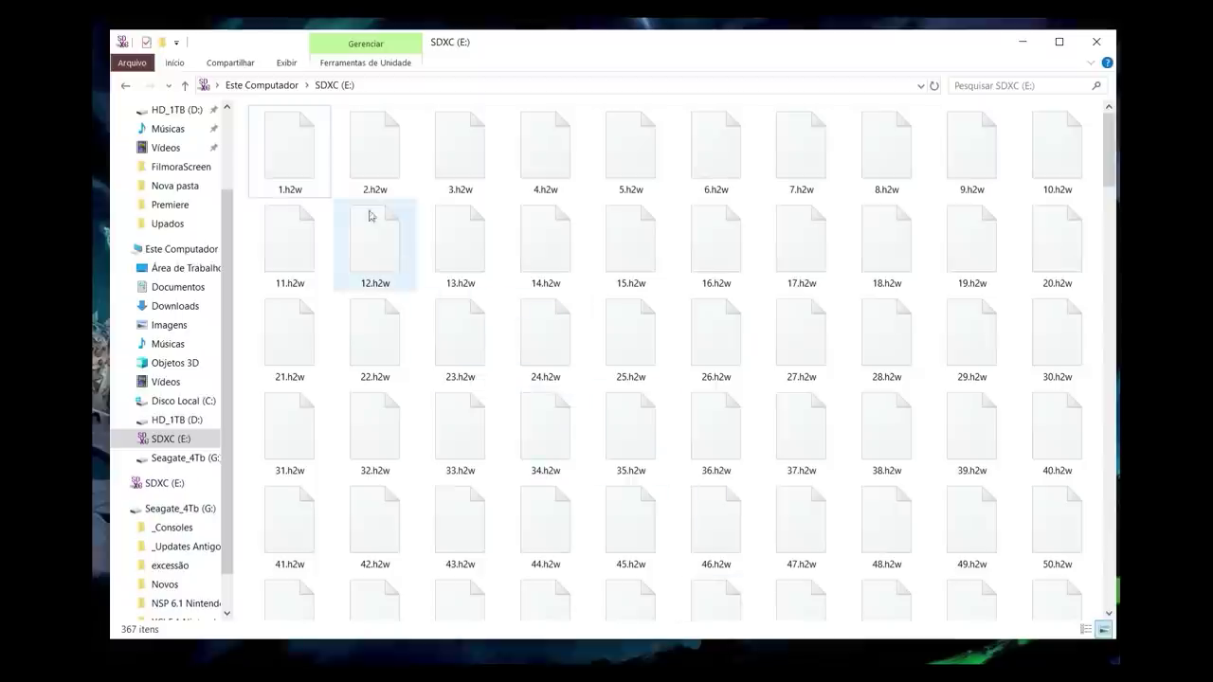
# Look through the .h2w test files on the SDXC (E:) drive, from 1.h2w to 367.h2w
pyautogui.click(301, 169)
pyautogui.click(368, 168)
pyautogui.click(439, 168)
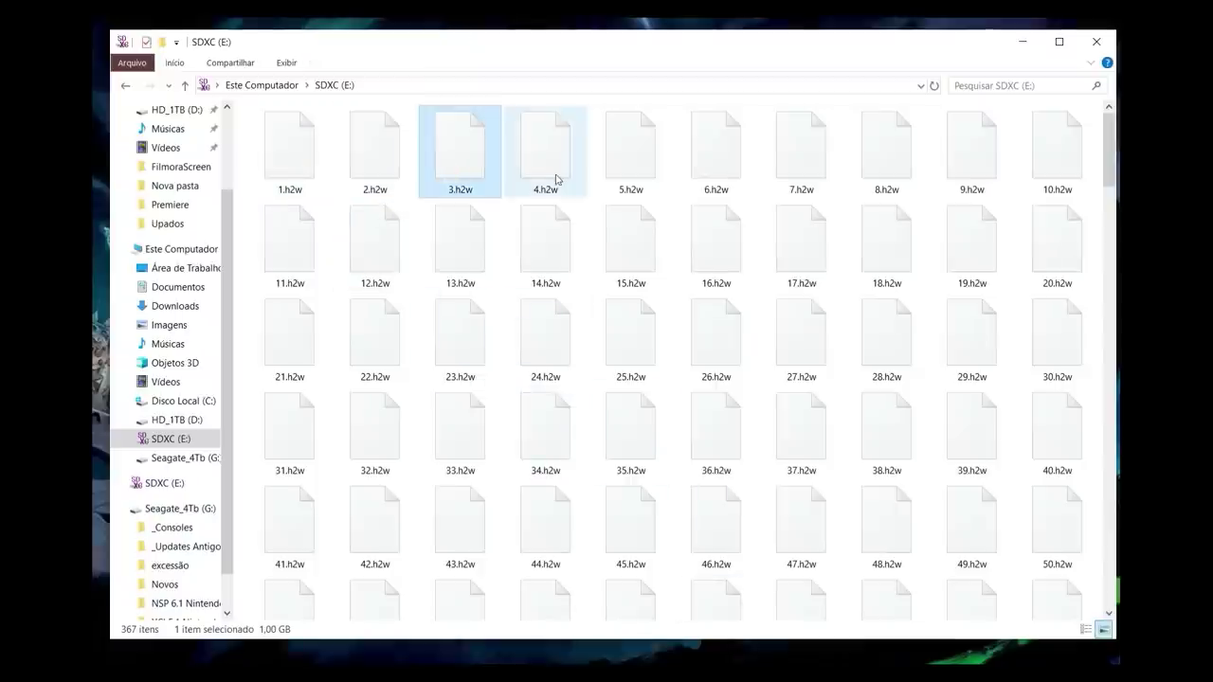
pyautogui.click(555, 180)
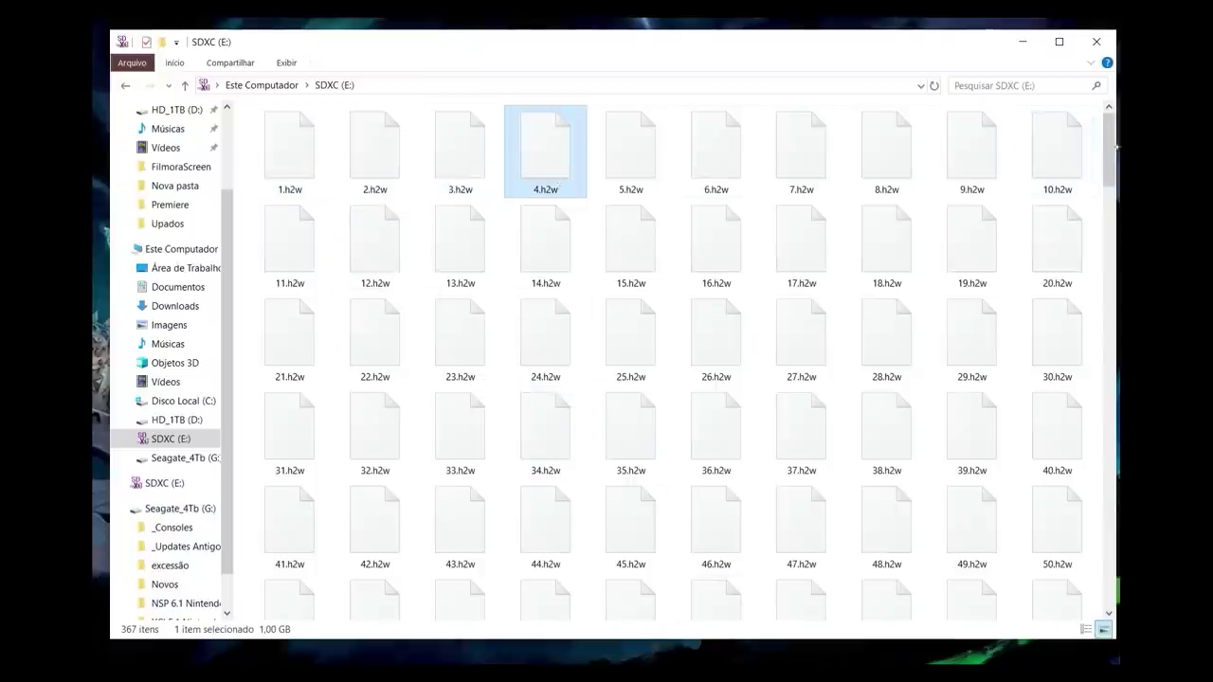
pyautogui.moveTo(1108, 147); pyautogui.dragTo(1111, 591)
pyautogui.click(785, 588)
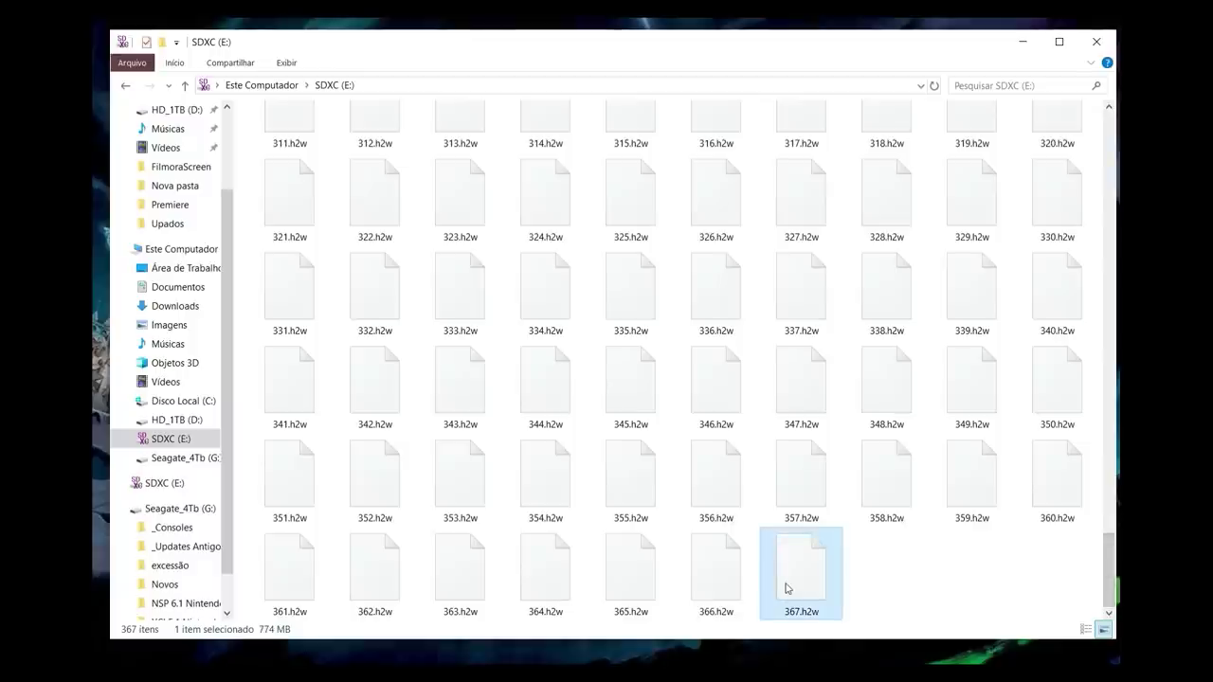
# Check the combined size of all .h2w files on the SDXC (E:) drive, and permanently delete them
pyautogui.hotkey('ctrl', 'a')
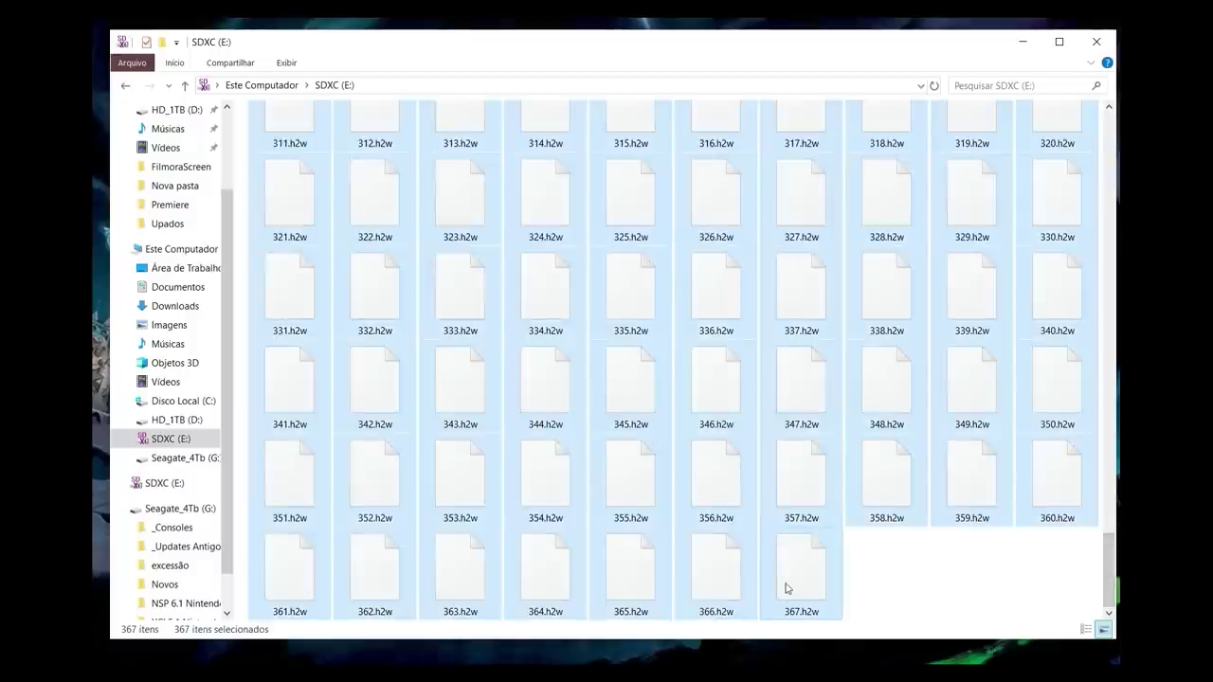
pyautogui.rightClick(637, 299)
pyautogui.click(705, 561)
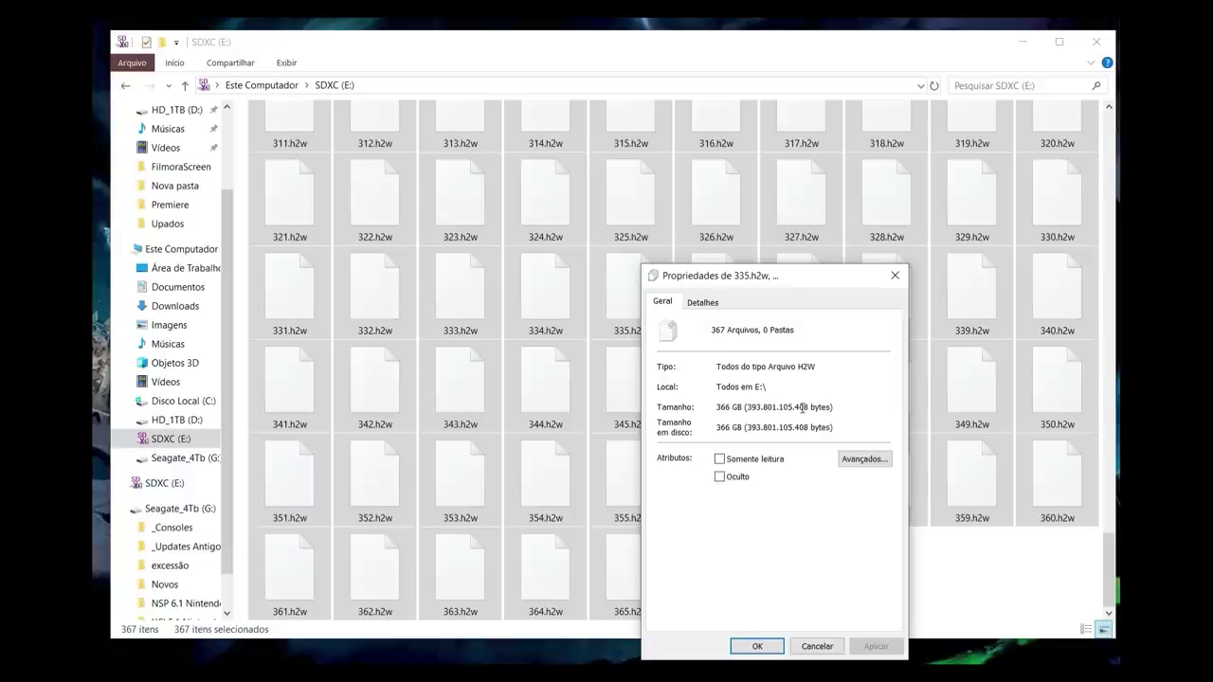
pyautogui.click(894, 275)
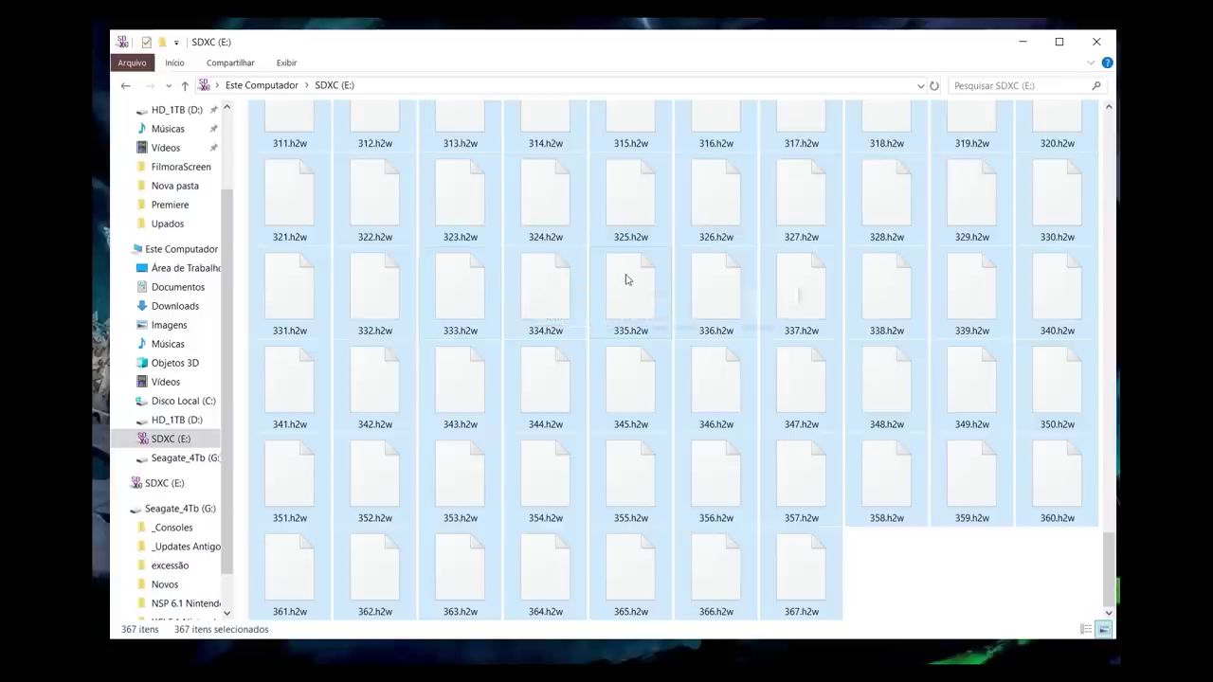
pyautogui.hotkey('shift', 'Delete')
pyautogui.click(570, 364)
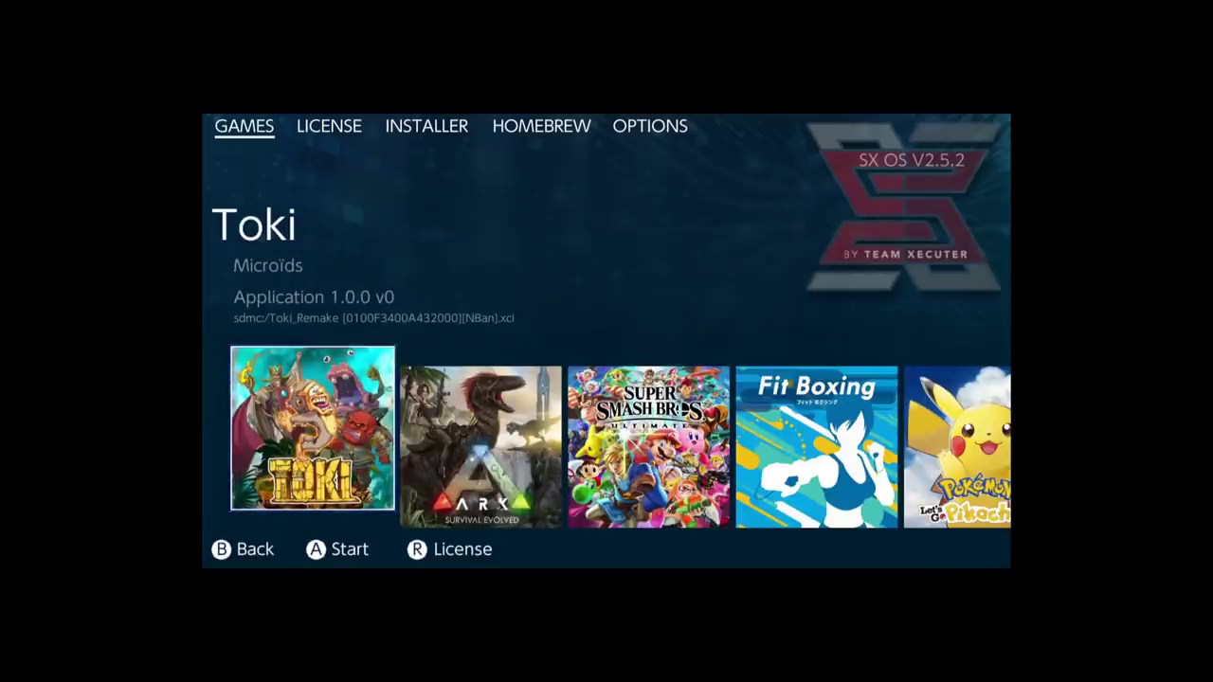
# Switch to the console's SX OS menu and browse the games list from Toki to just past Warriors Orochi 4
pyautogui.press('Right')
pyautogui.press('Right')
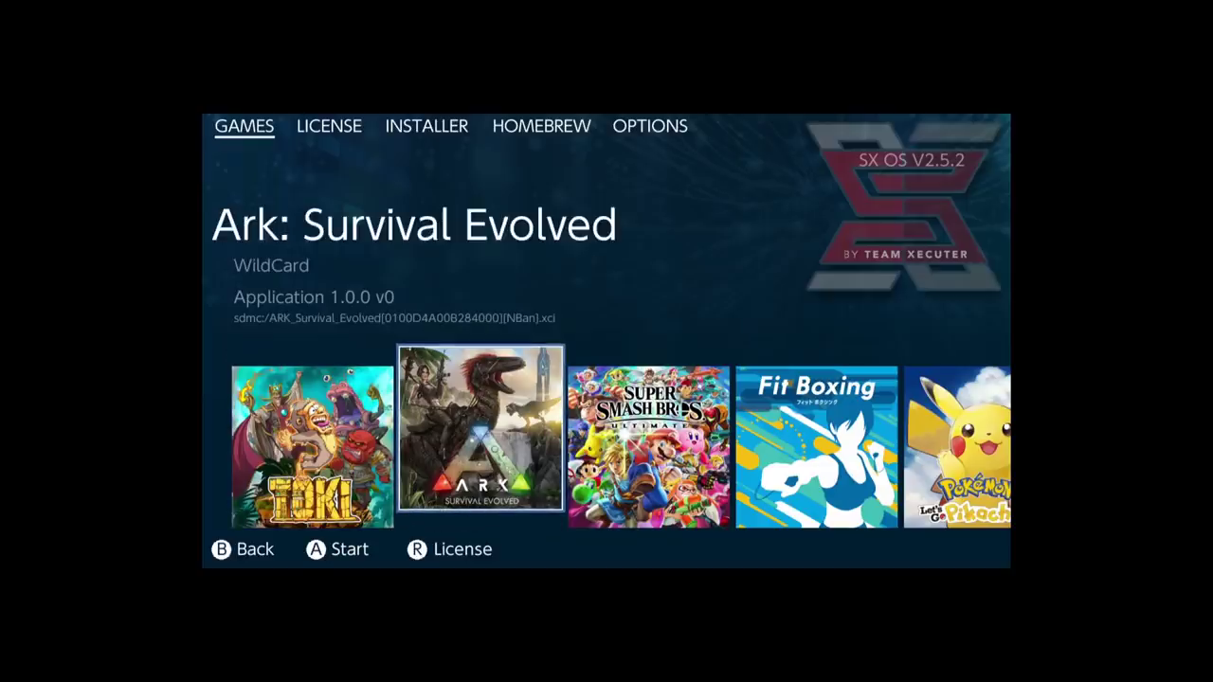
pyautogui.press('Right')
pyautogui.press('Right')
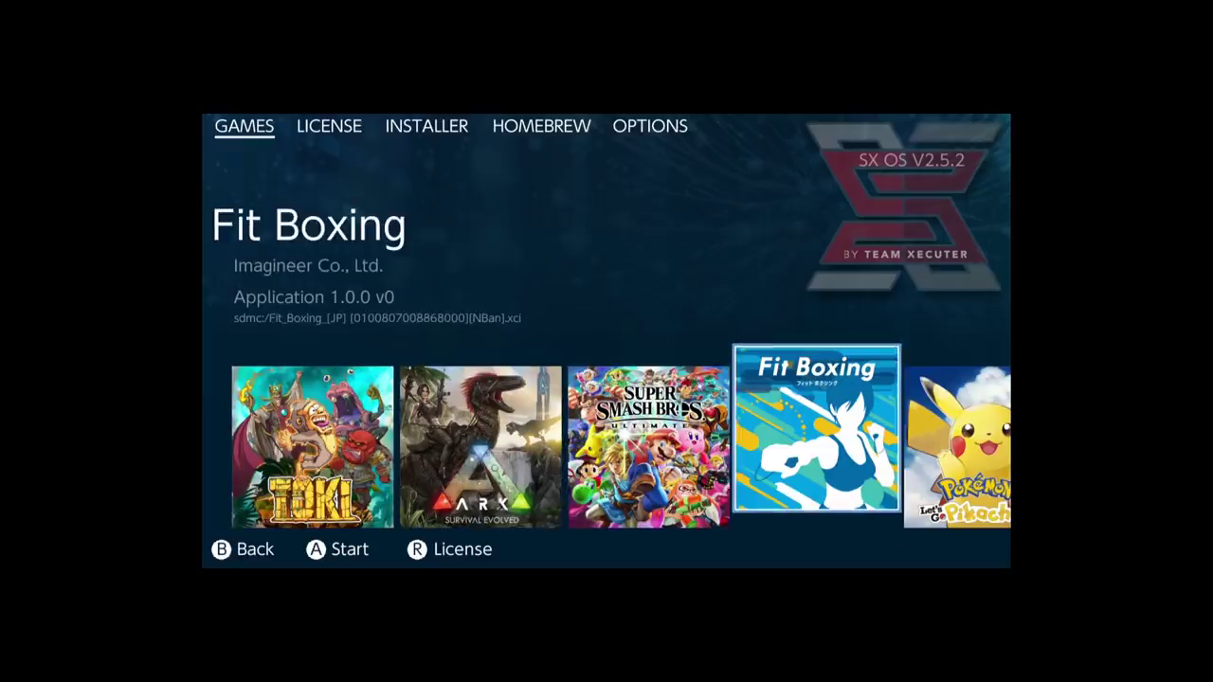
pyautogui.press('Right')
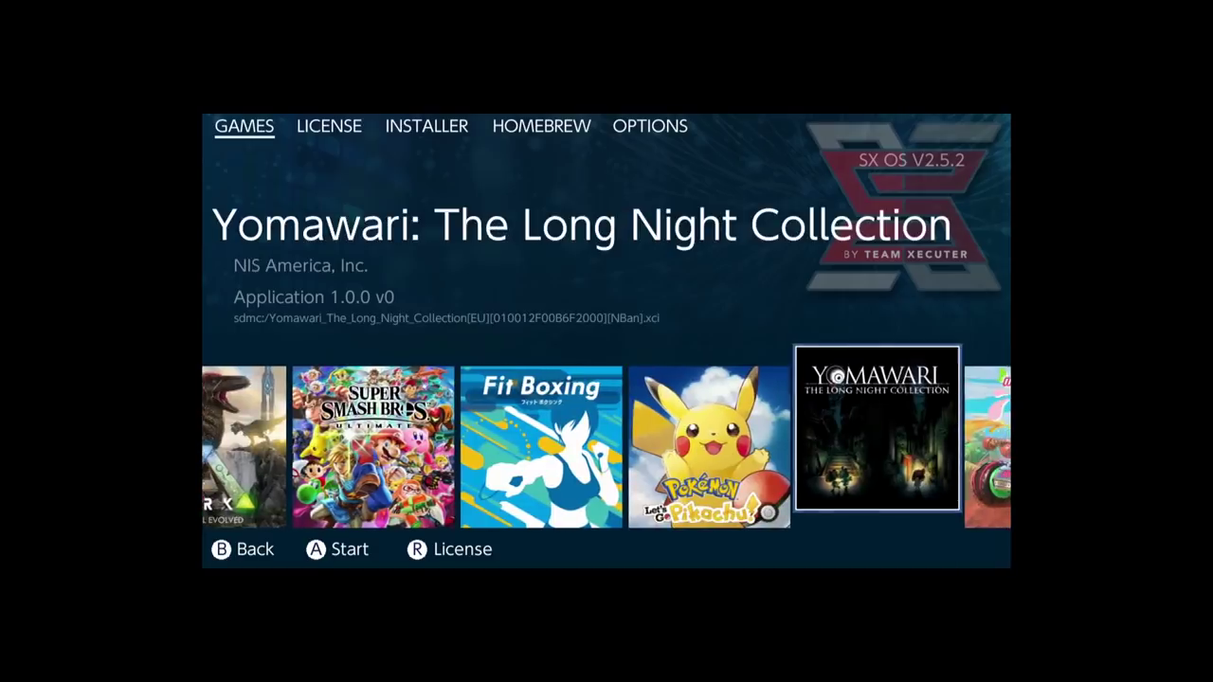
pyautogui.press('Right')
pyautogui.press('Right')
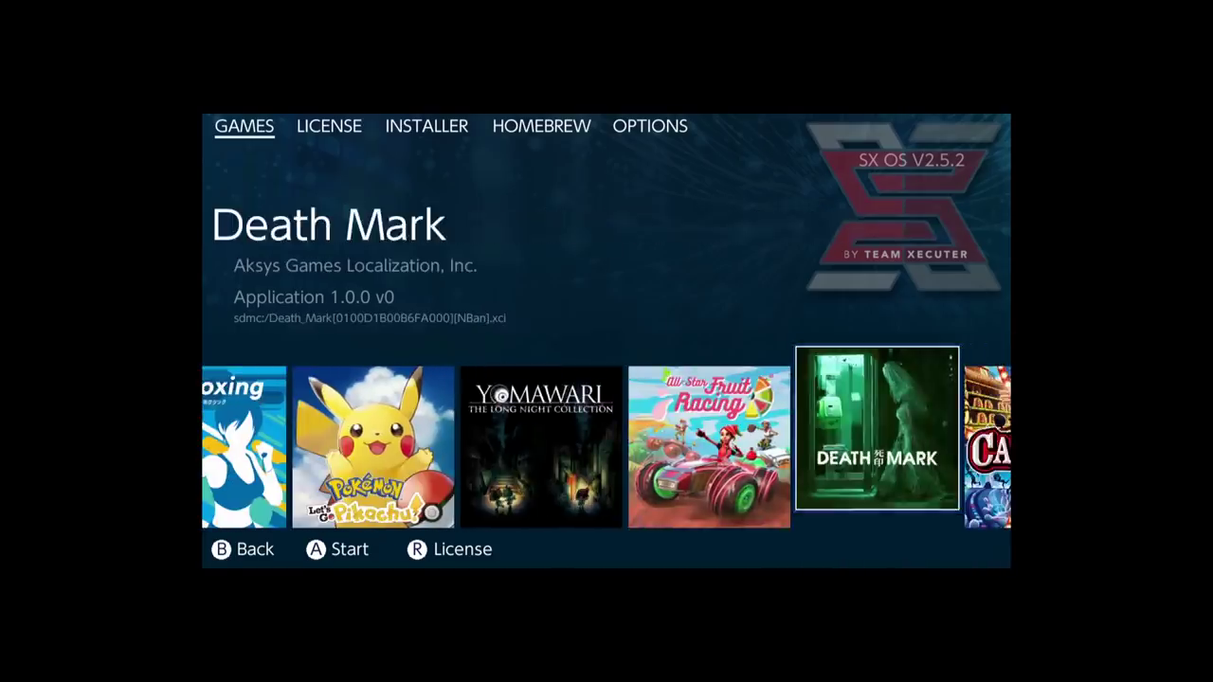
pyautogui.press('Right')
pyautogui.press('Right')
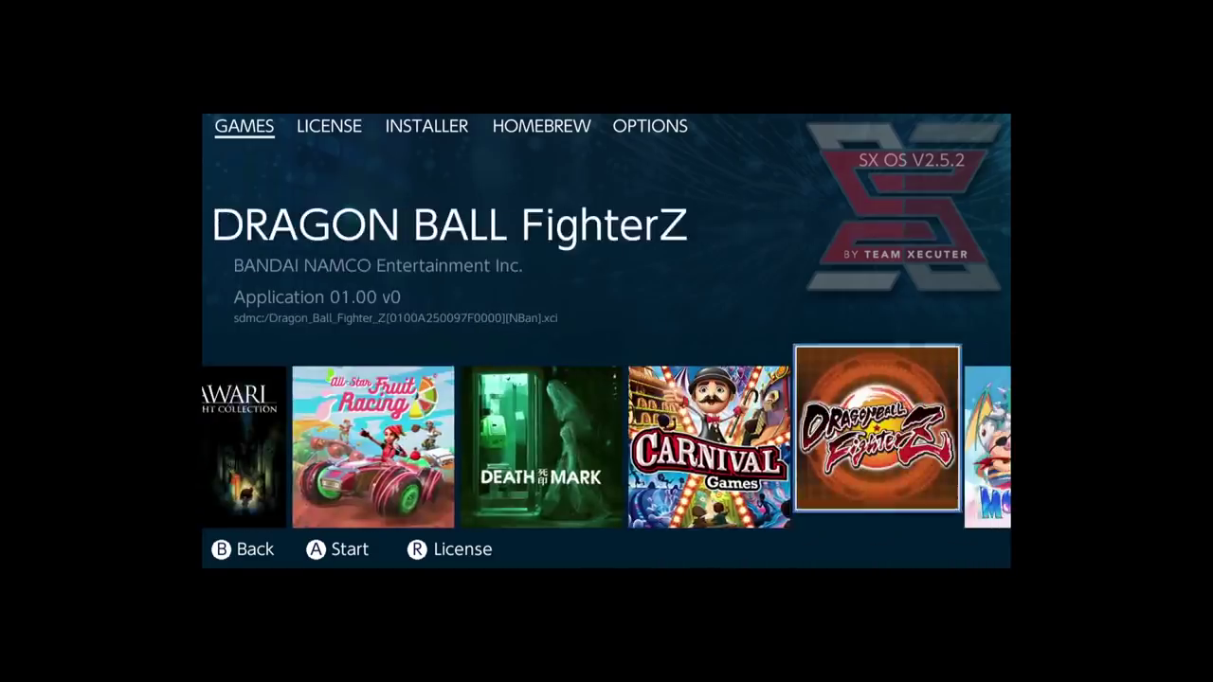
pyautogui.press('Right')
pyautogui.press('Right')
pyautogui.press('Right')
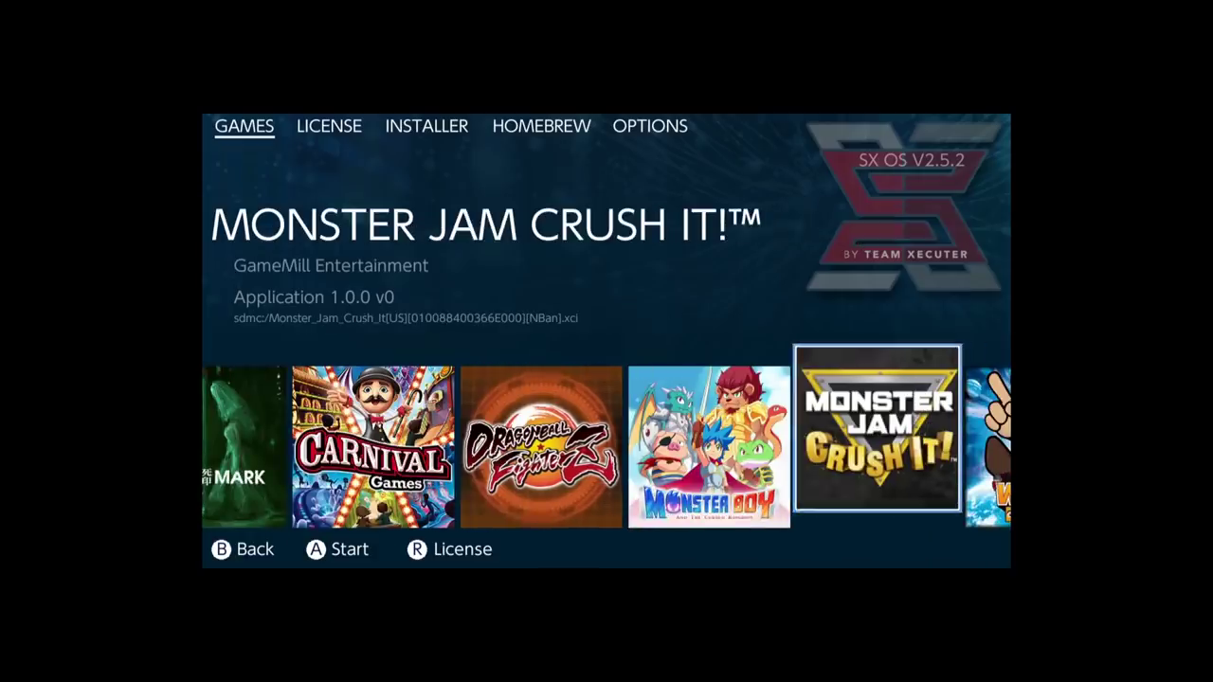
pyautogui.press('Right')
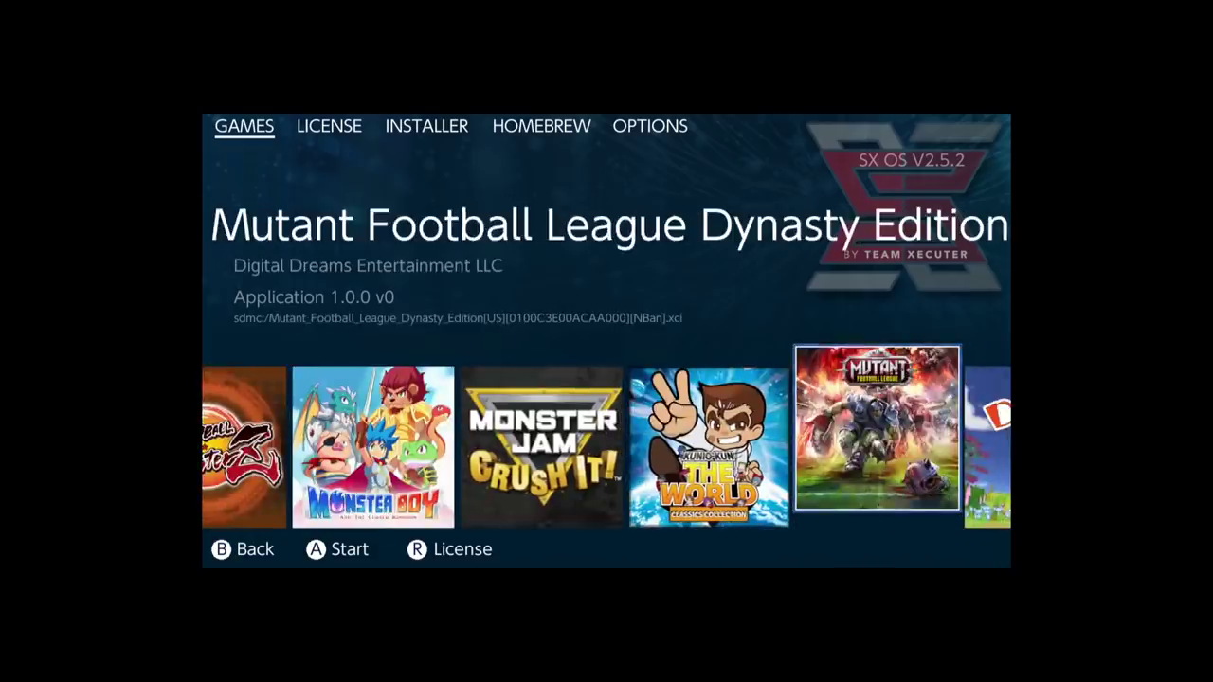
pyautogui.press('Right')
pyautogui.press('Right')
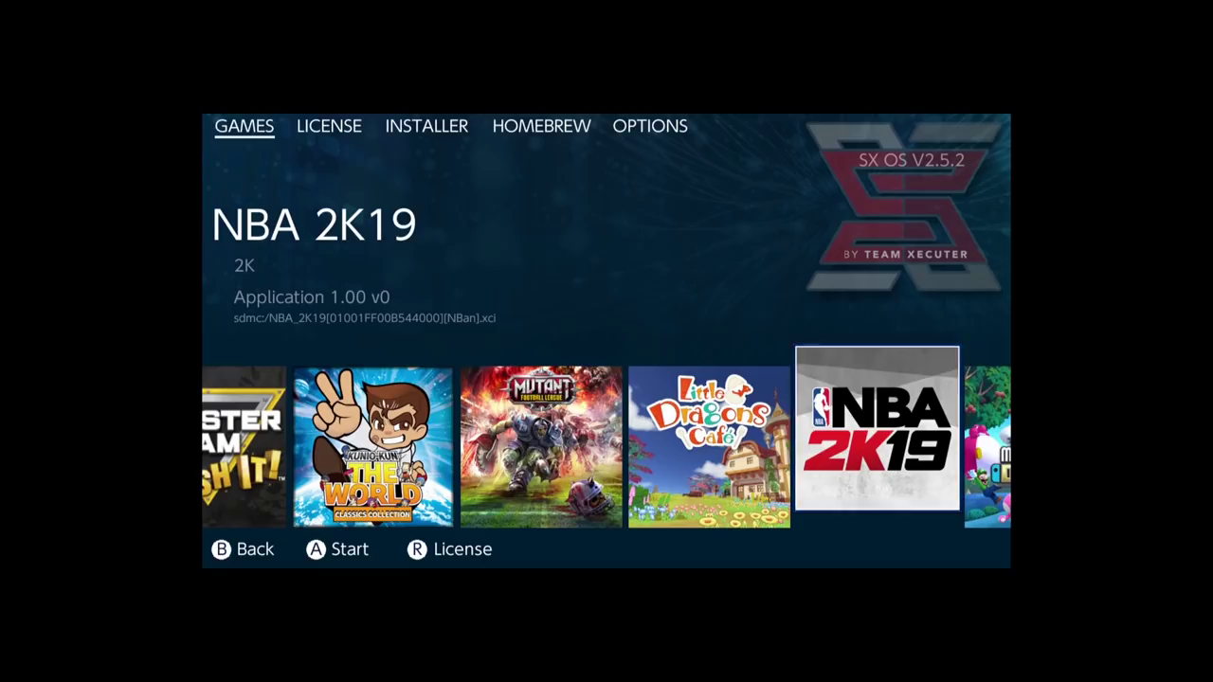
pyautogui.press('Right')
pyautogui.press('Right')
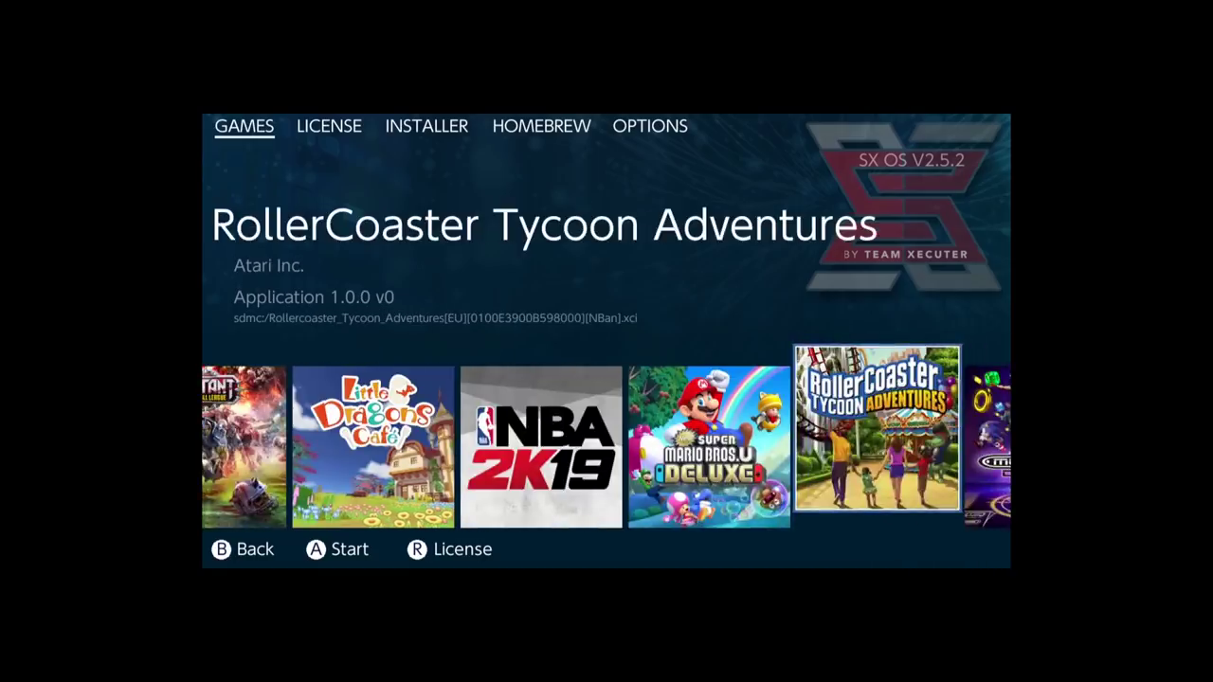
pyautogui.press('Right')
pyautogui.press('Right')
pyautogui.press('Right')
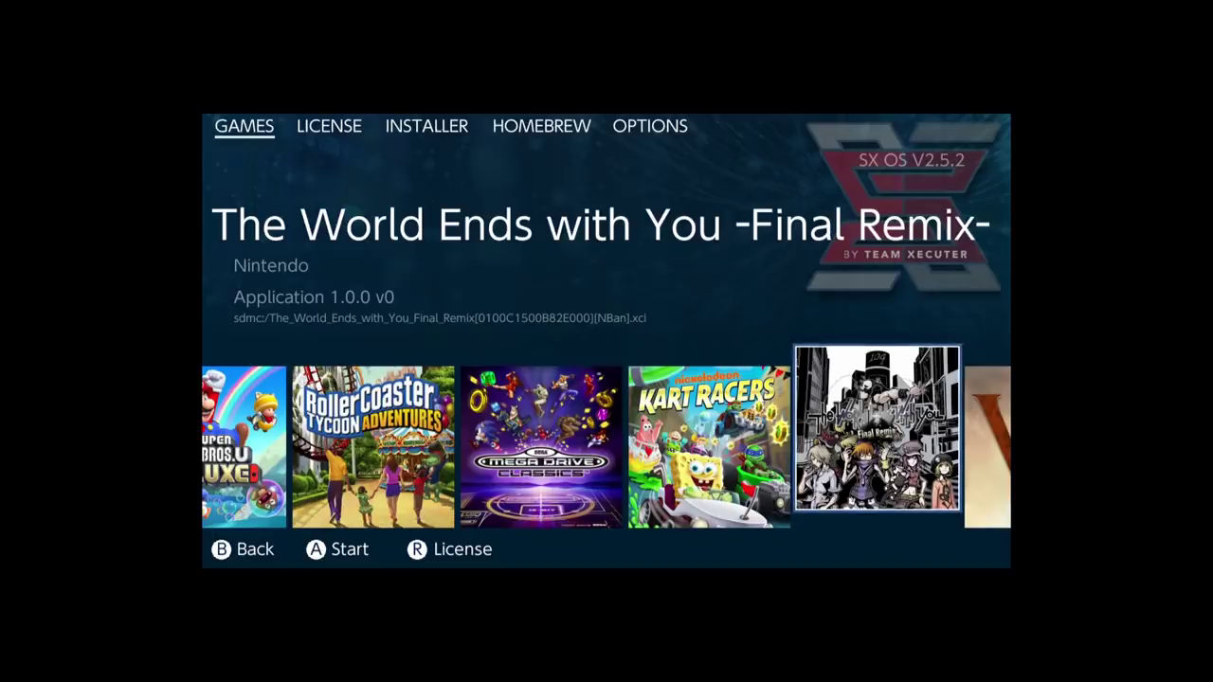
pyautogui.press('Right')
pyautogui.press('Right')
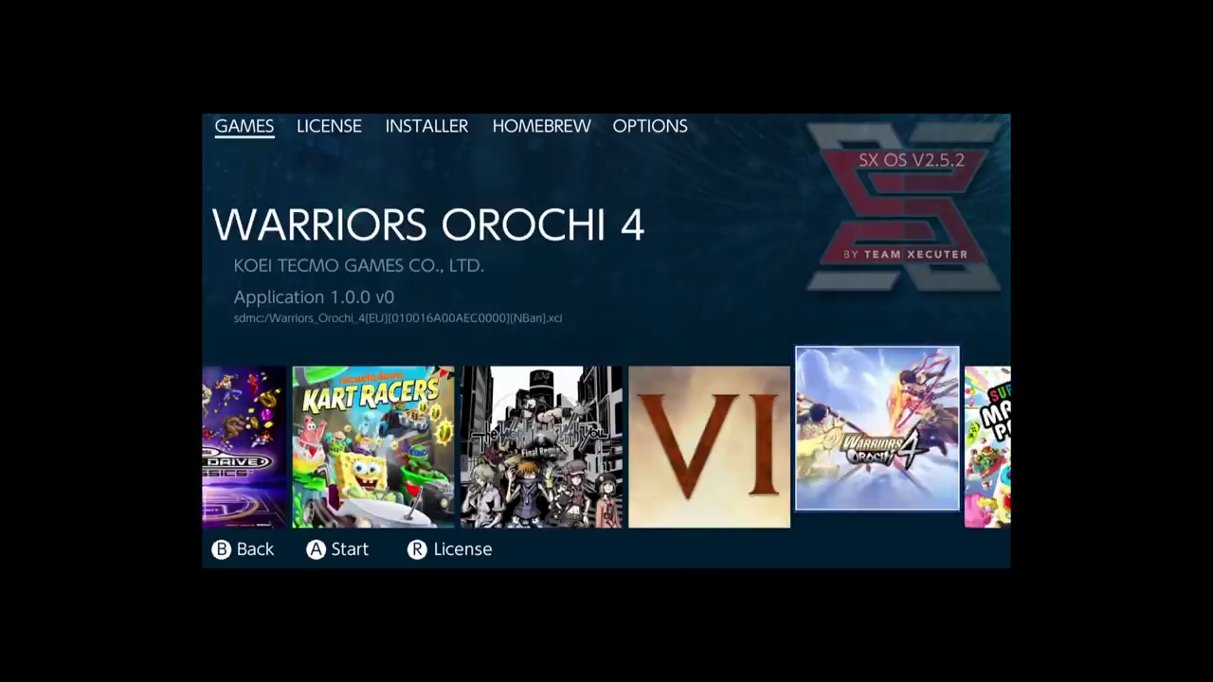
pyautogui.press('Right')
# Go back through the SX OS games list to New Super Mario Bros. U Deluxe
pyautogui.press('Left')
pyautogui.press('Left')
pyautogui.press('Left')
pyautogui.press('Left')
pyautogui.press('Left')
pyautogui.press('Left')
pyautogui.press('Left')
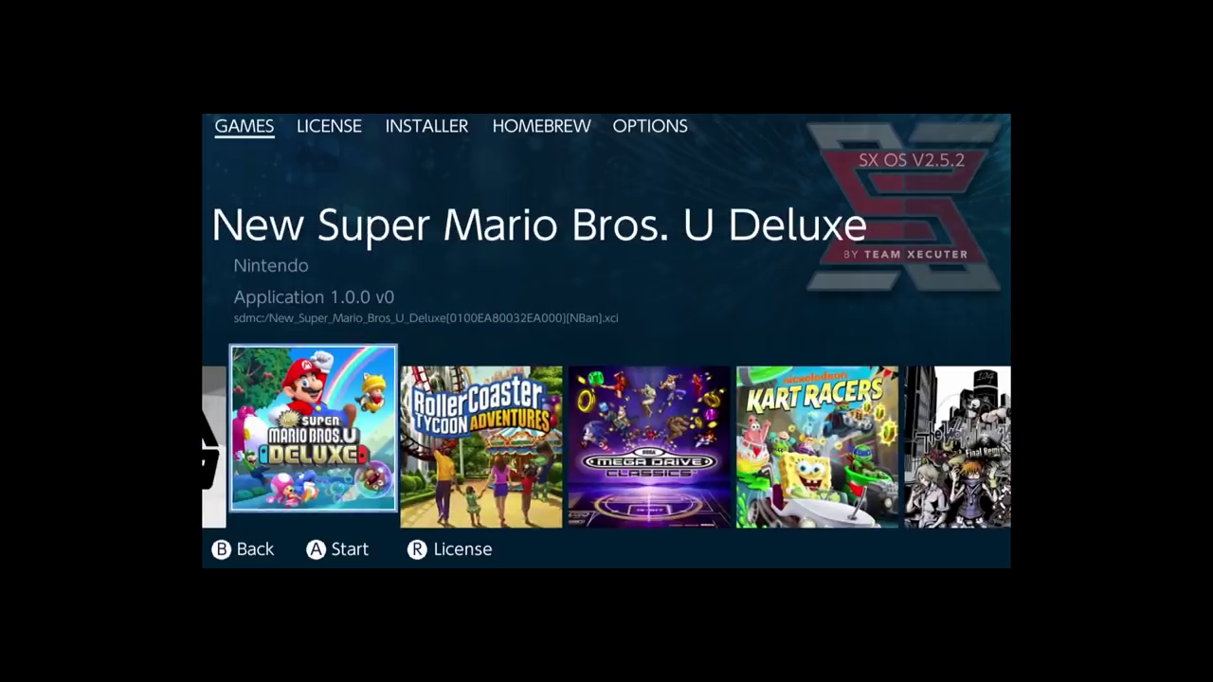
# Leave the SX OS menu and open the console settings (Definições da consola) from the home screen
pyautogui.press('Escape')
pyautogui.press('Down')
pyautogui.press('Right')
pyautogui.press('Right')
pyautogui.press('Right')
pyautogui.press('Right')
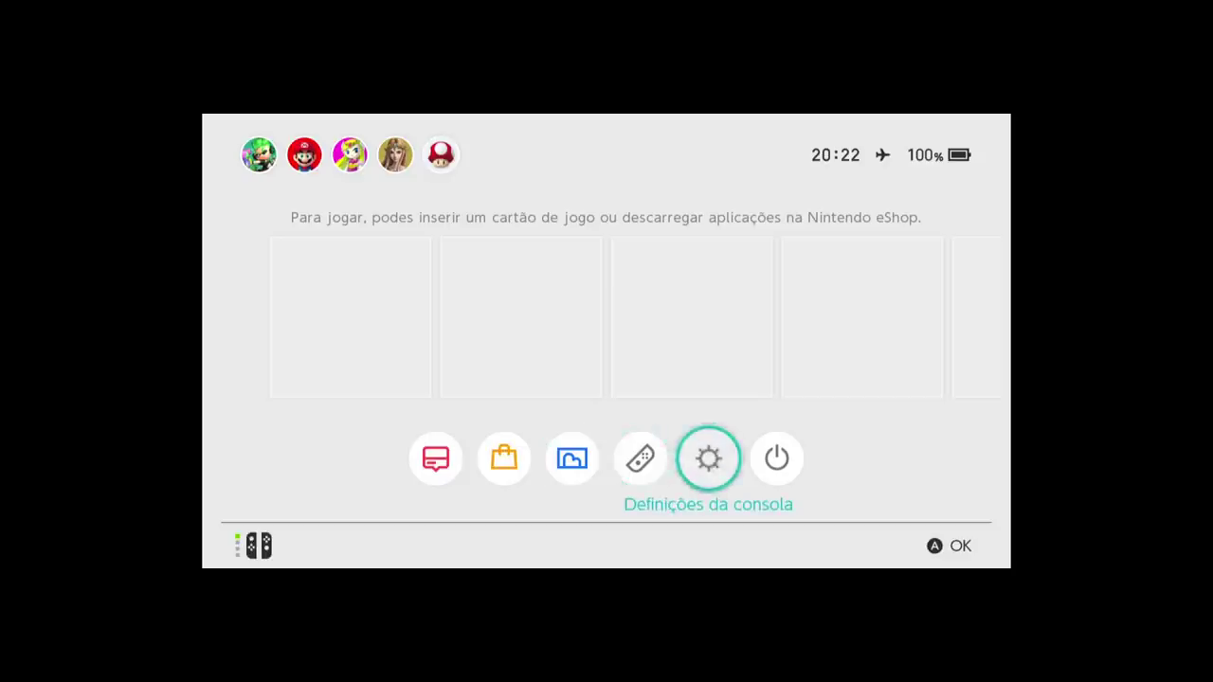
pyautogui.press('Return')
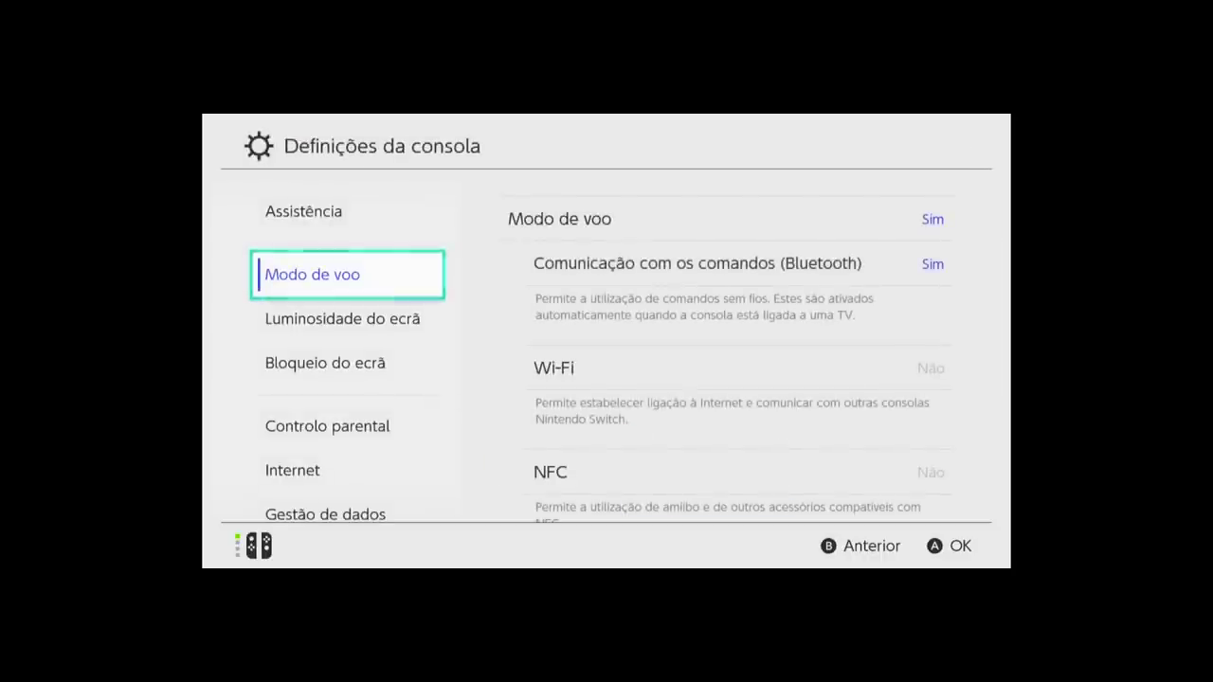
# Check the available console memory and microSD card space under Gestão de dados, and leave the settings
pyautogui.press('Down')
pyautogui.press('Down')
pyautogui.press('Down')
pyautogui.press('Down')
pyautogui.press('Down')
pyautogui.press('Down')
pyautogui.press('Down')
pyautogui.press('Down')
pyautogui.press('Up')
pyautogui.press('Up')
pyautogui.press('Up')
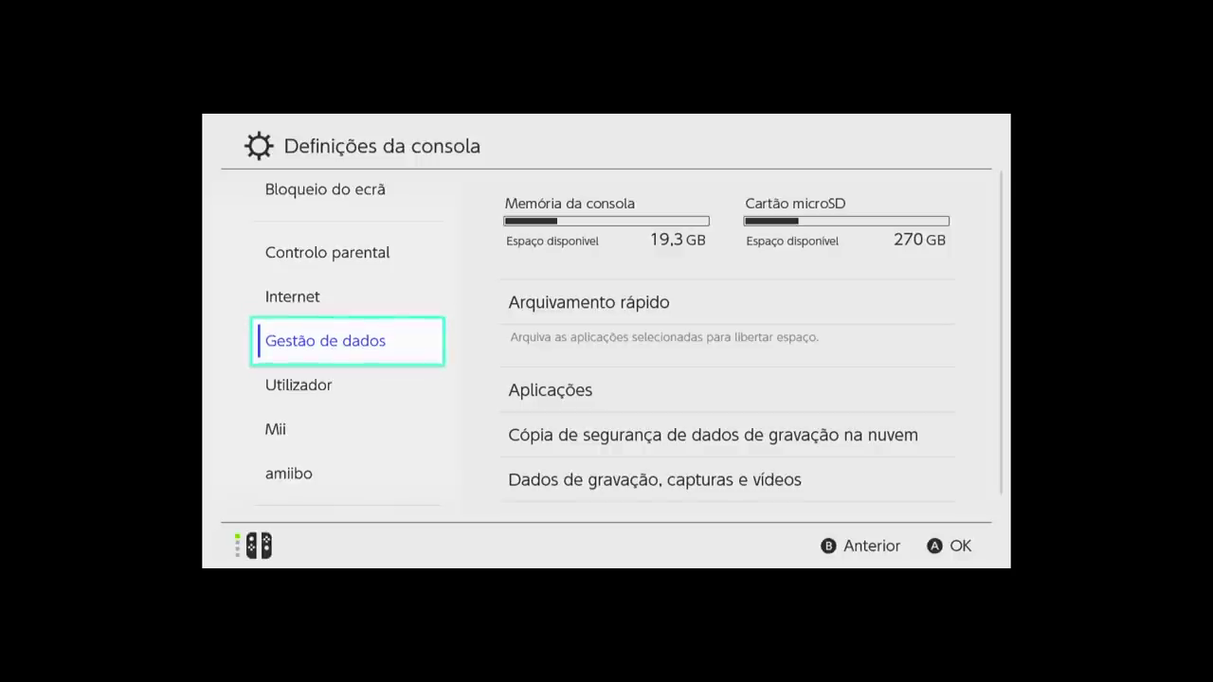
pyautogui.press('Escape')
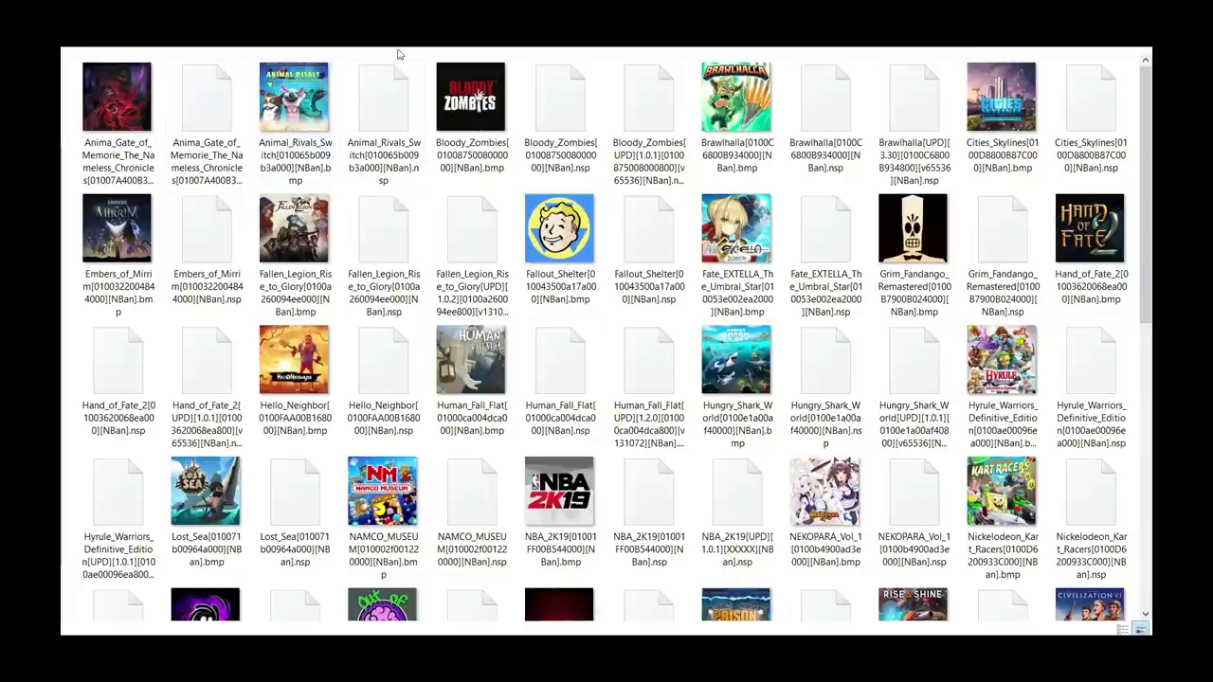
# Switch to the computer's file windows and look through the open NSP game files and the NSP 6.1 Nintendo Switch folder
pyautogui.scroll(-3, 680, 289)
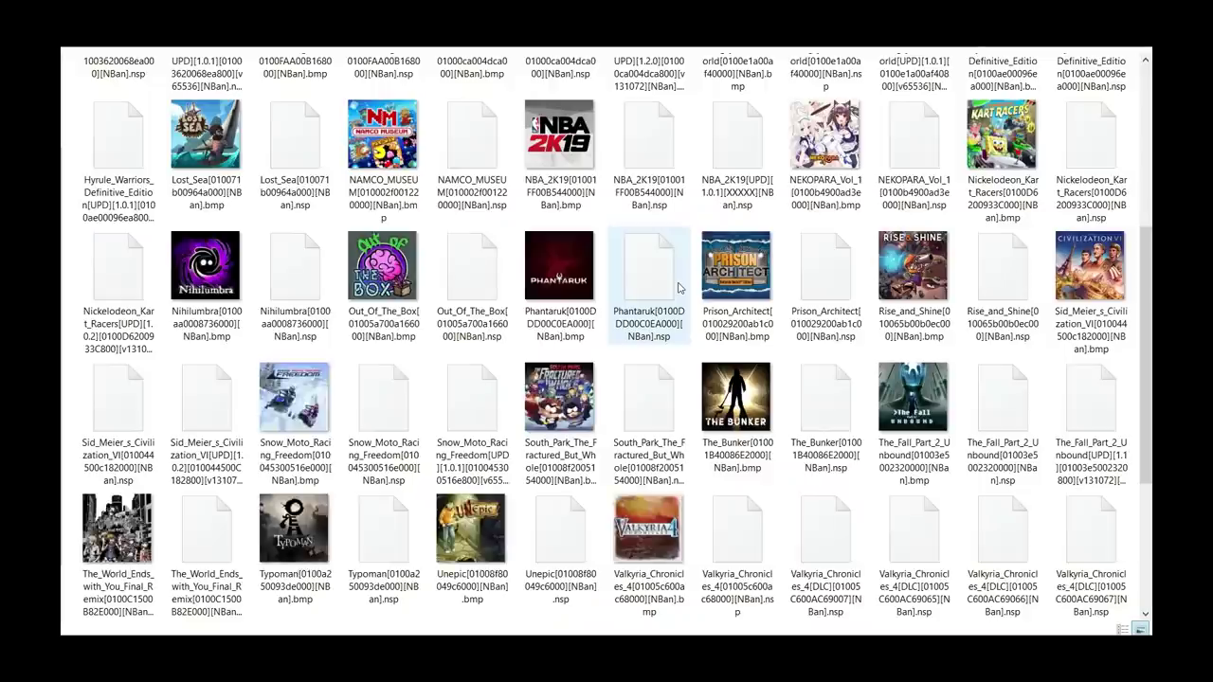
pyautogui.scroll(-3, 680, 289)
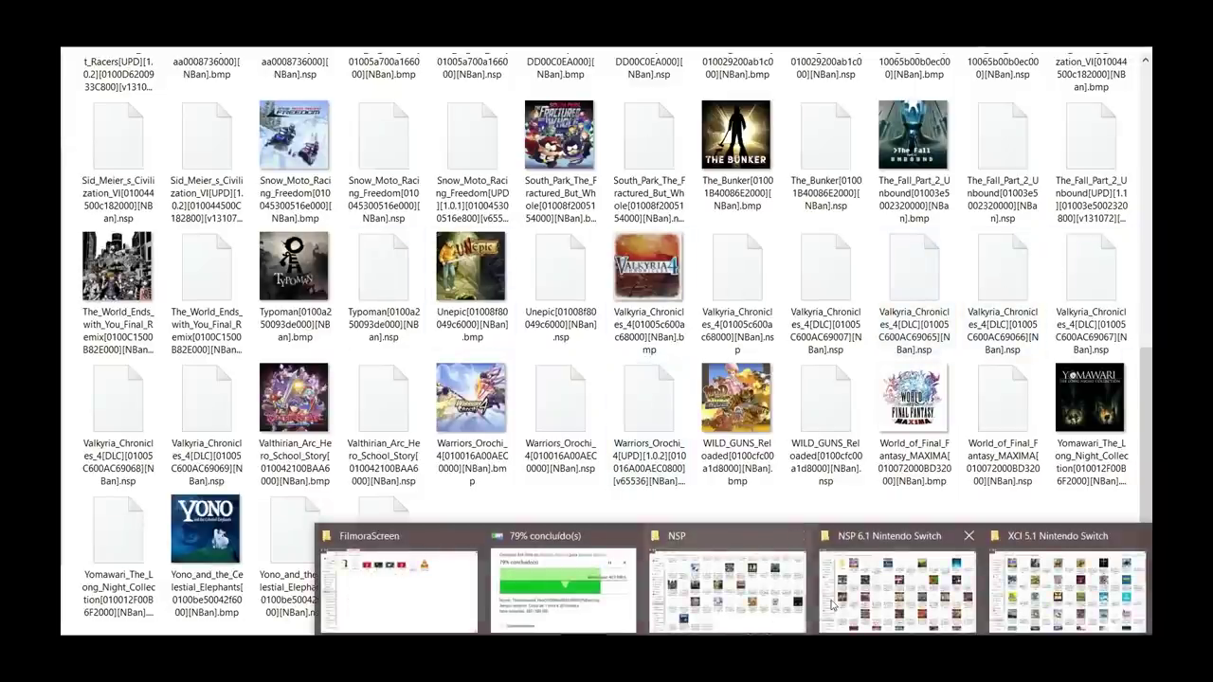
pyautogui.click(895, 592)
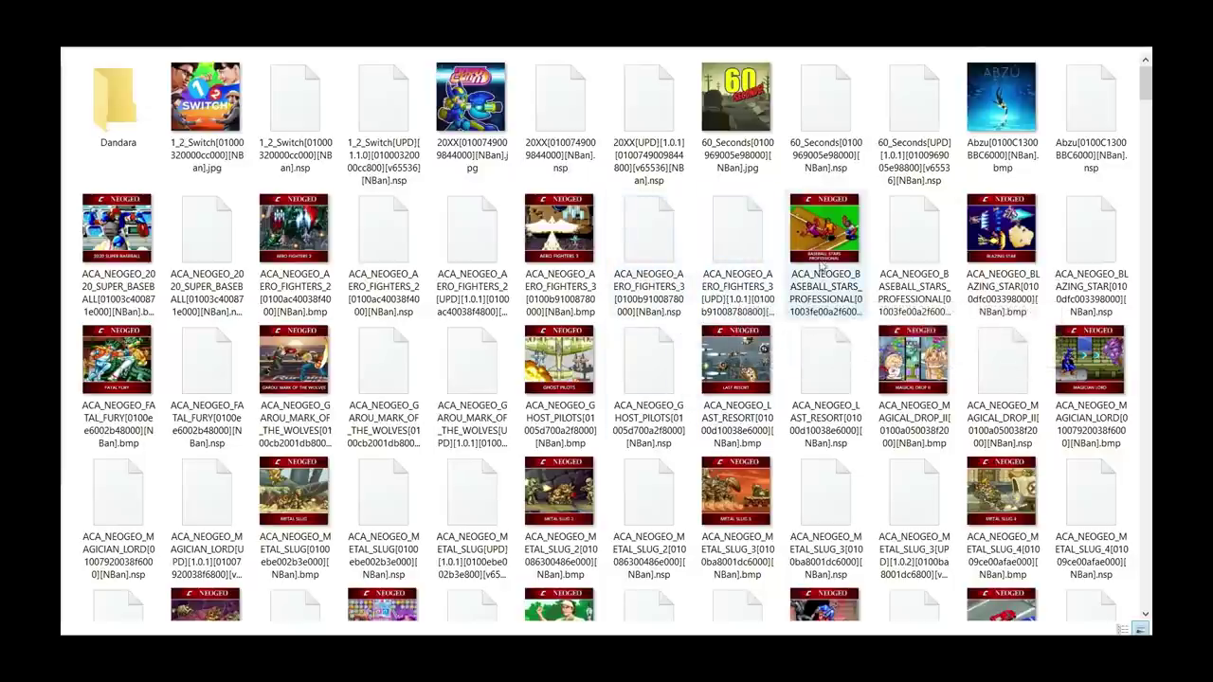
pyautogui.scroll(-10, 1144, 88)
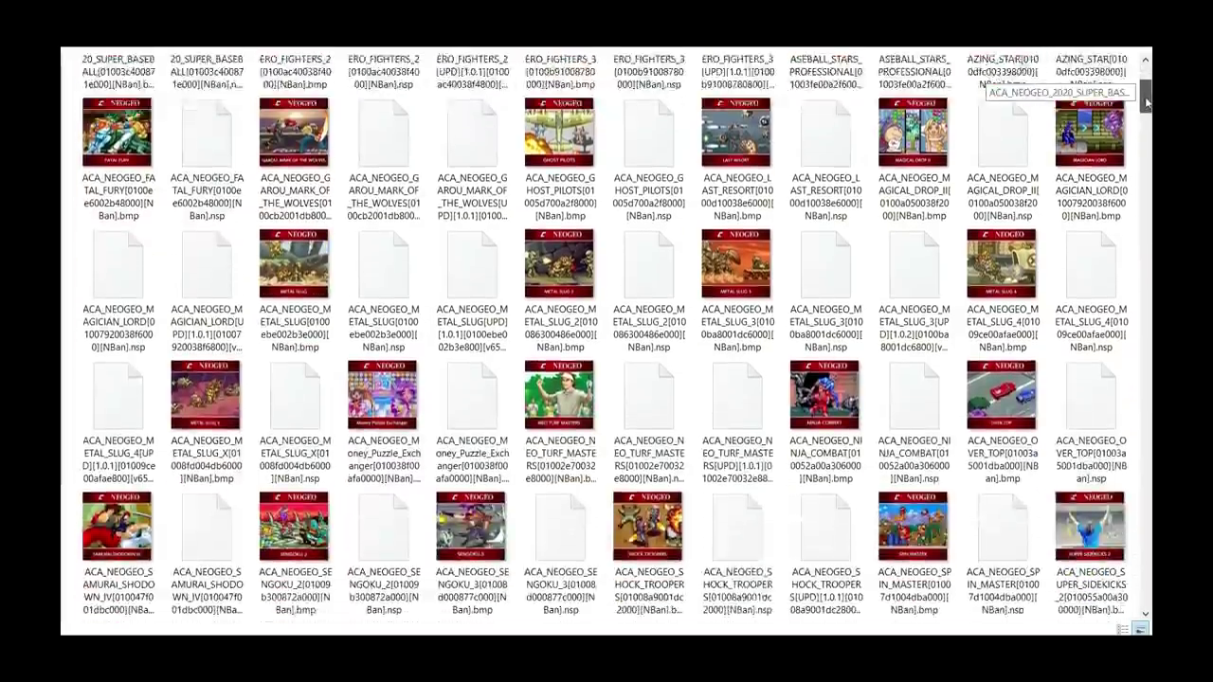